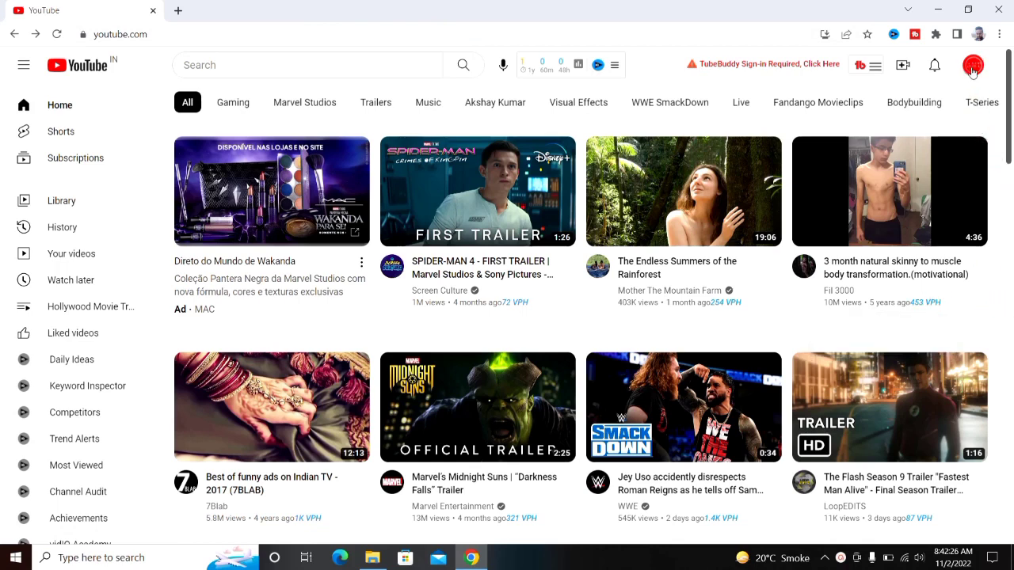
- Go to YouTube Studio for the channel and show its audio library
click(973, 68)
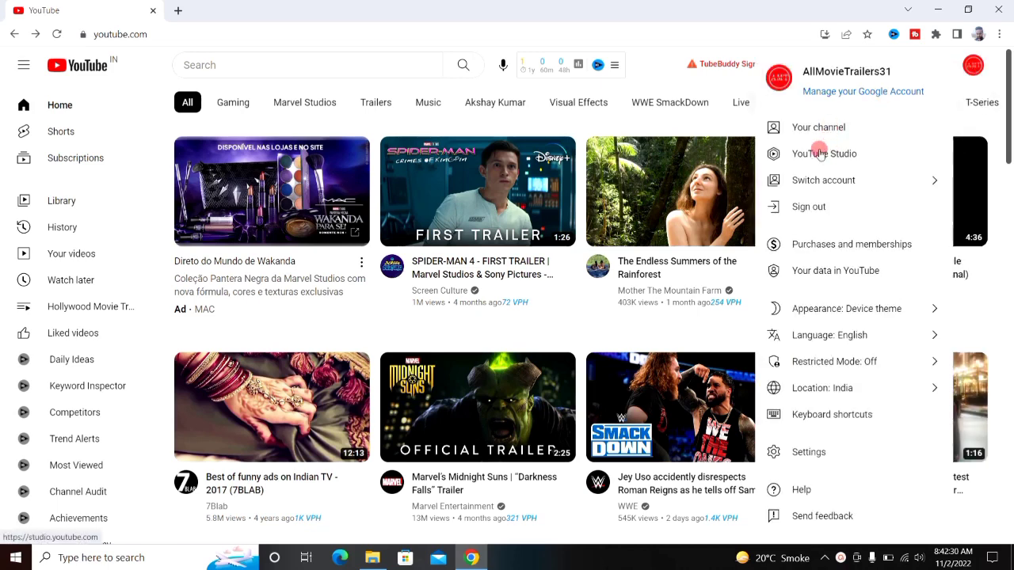
click(836, 155)
click(824, 157)
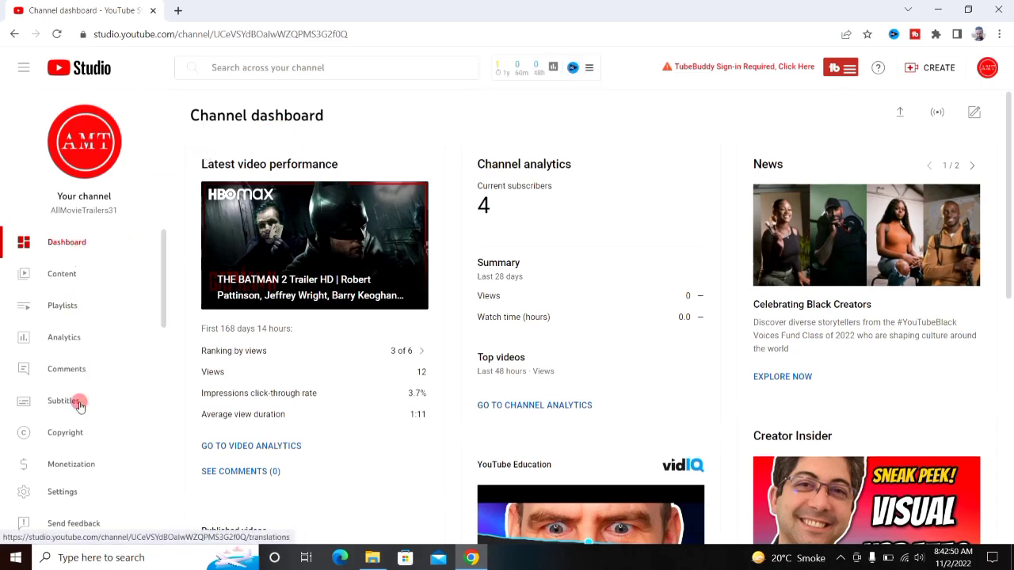
scroll(164, 317, down, 3)
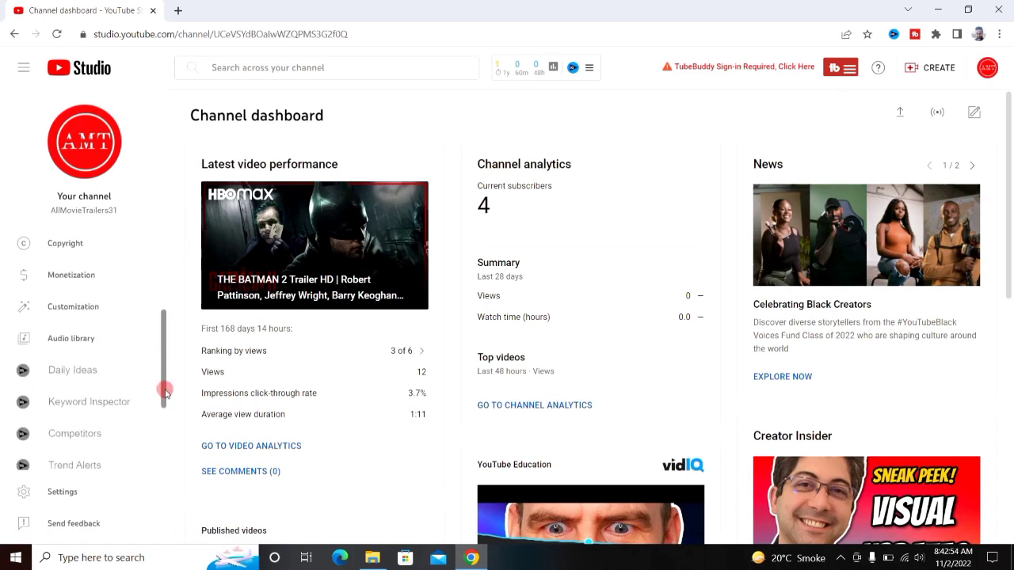
click(76, 341)
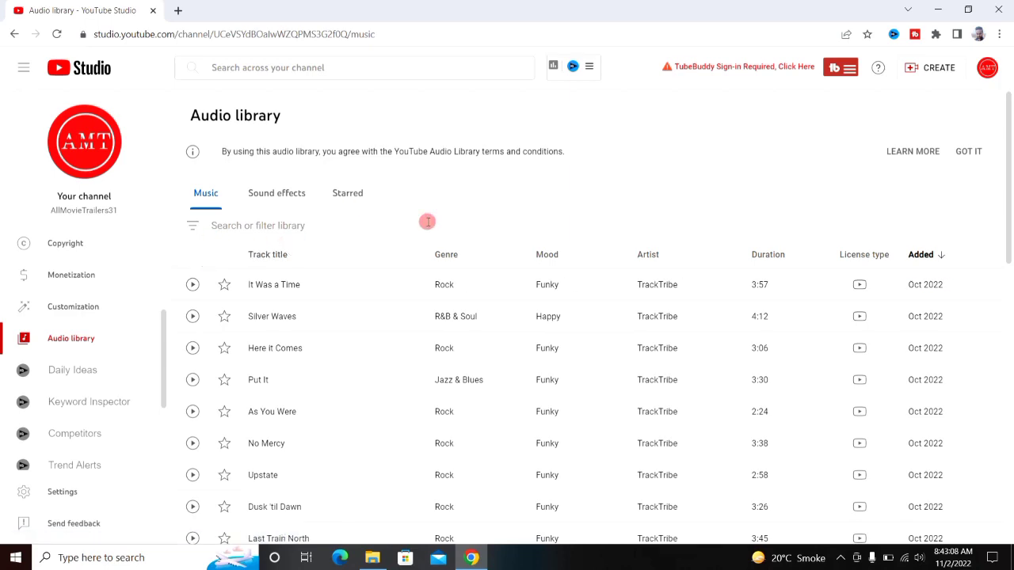
drag(1009, 212, 1009, 103)
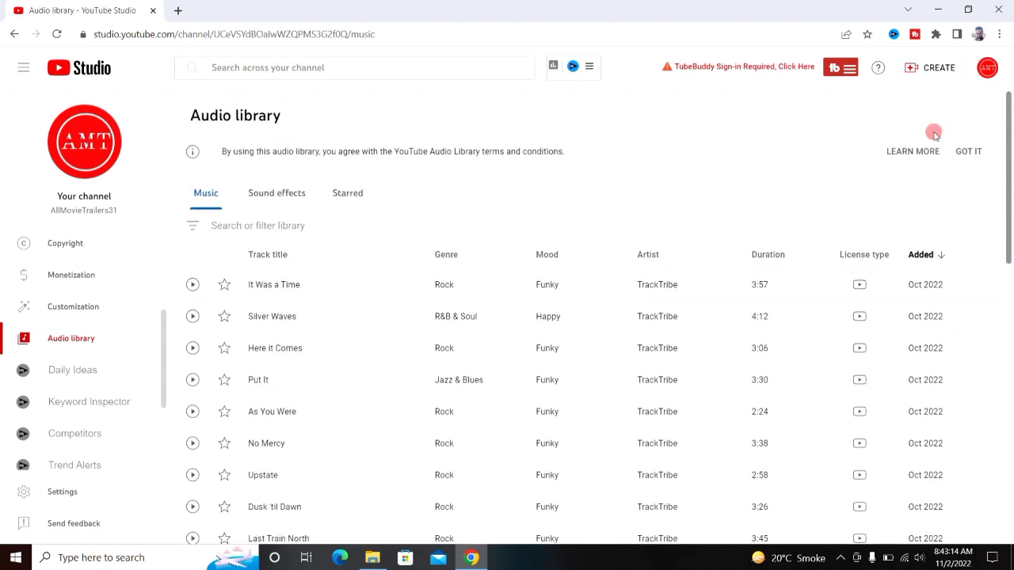
click(193, 228)
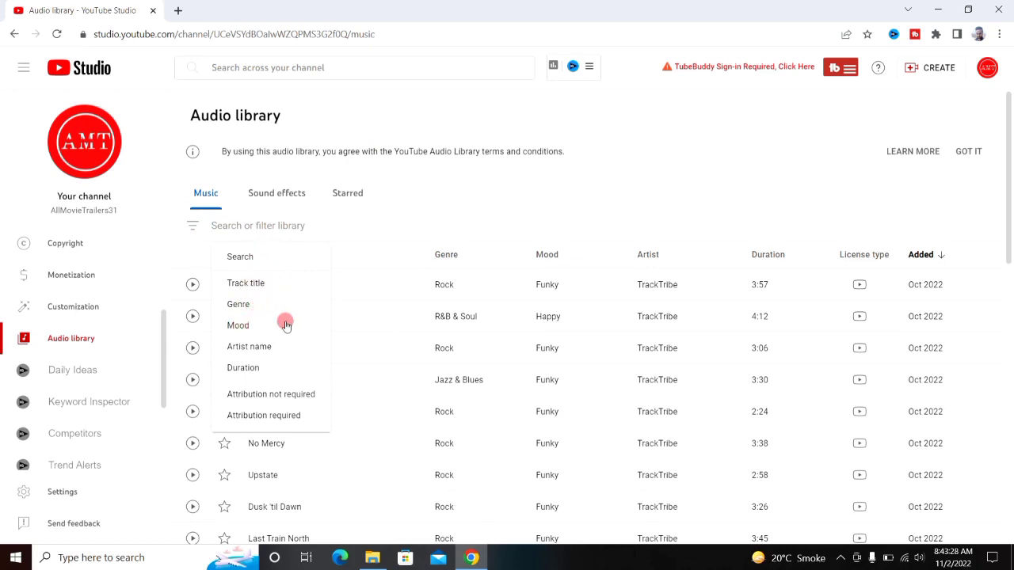
click(238, 327)
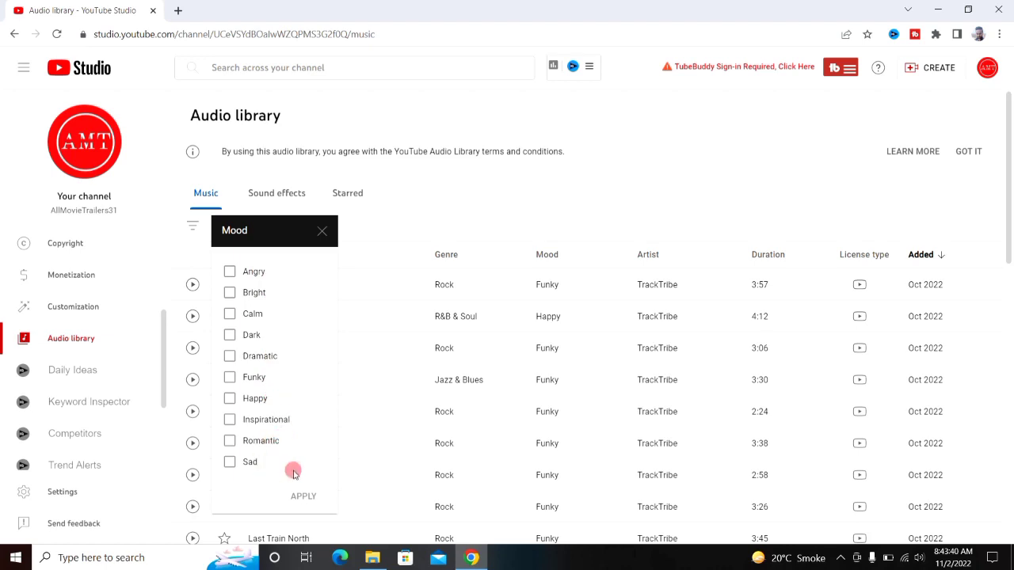
click(324, 233)
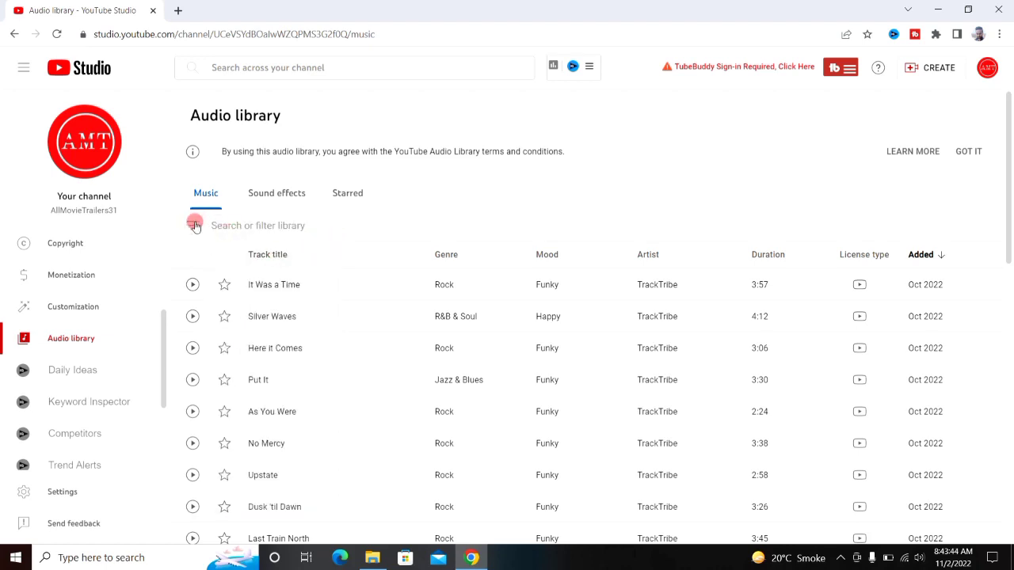
- Filter the music tracks by the Angry mood, and clear that filter again
click(195, 225)
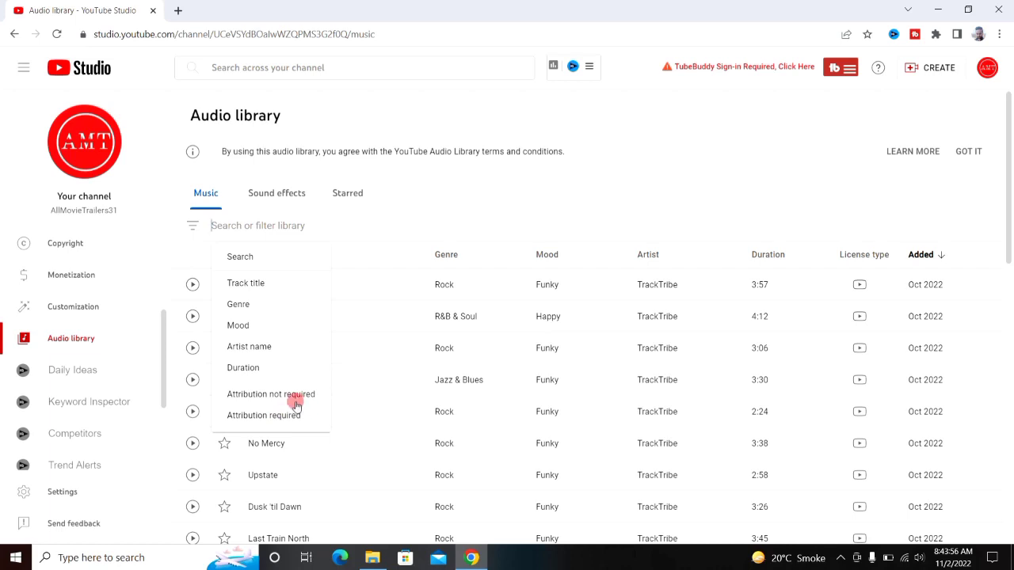
click(237, 326)
click(231, 273)
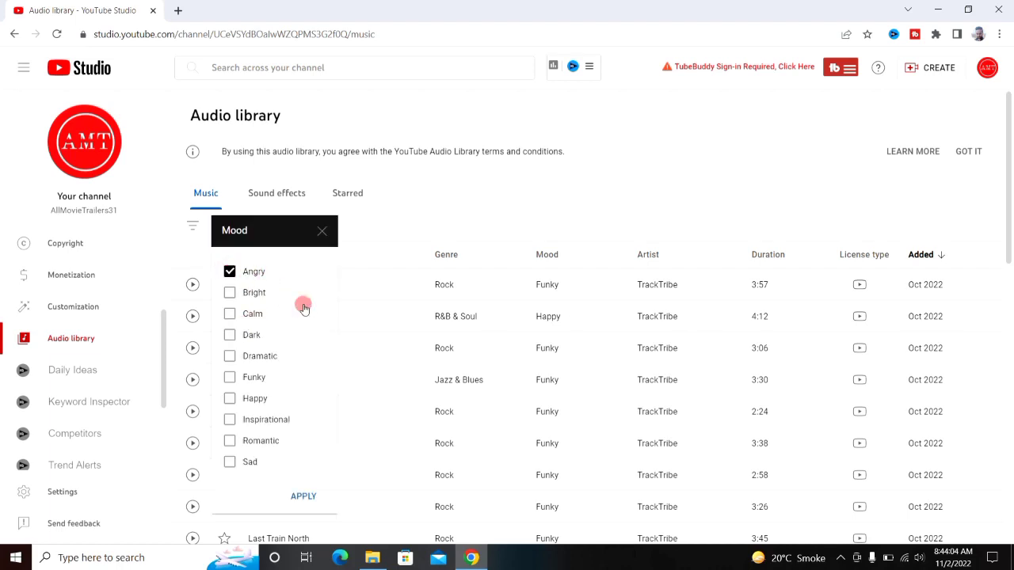
click(300, 499)
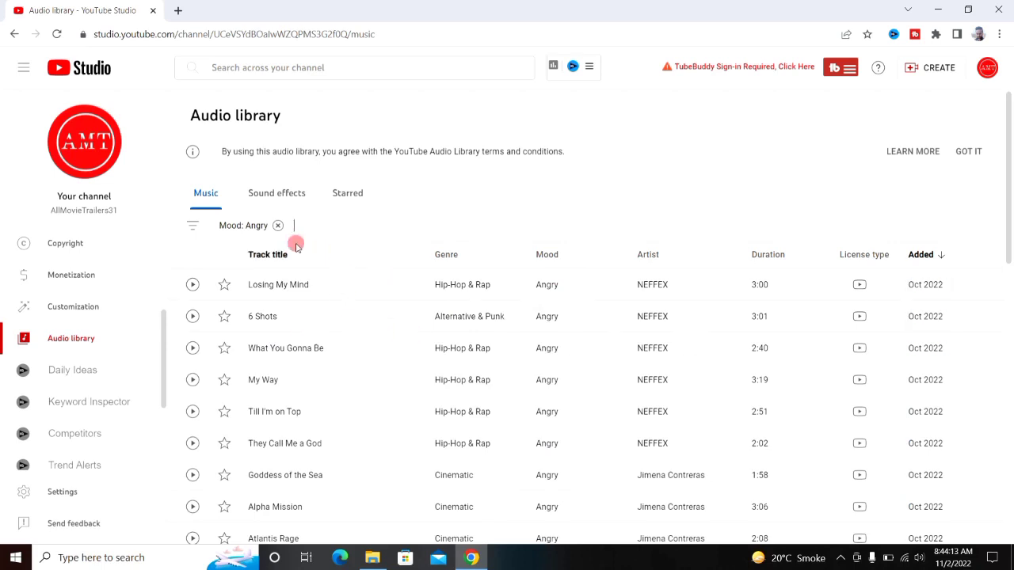
click(278, 226)
- Filter the music library to tracks with attribution not required and look through the list
click(194, 226)
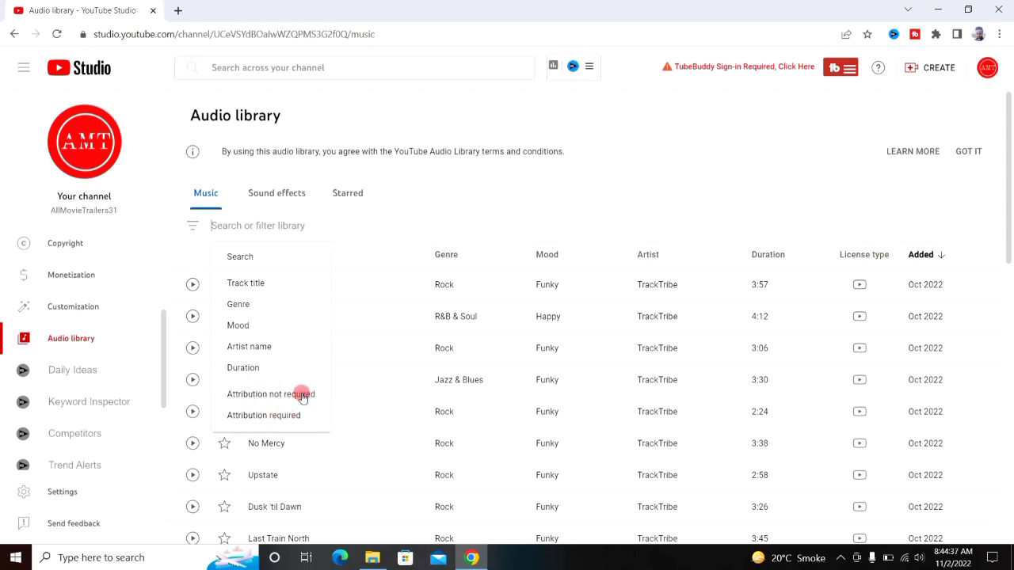
click(263, 398)
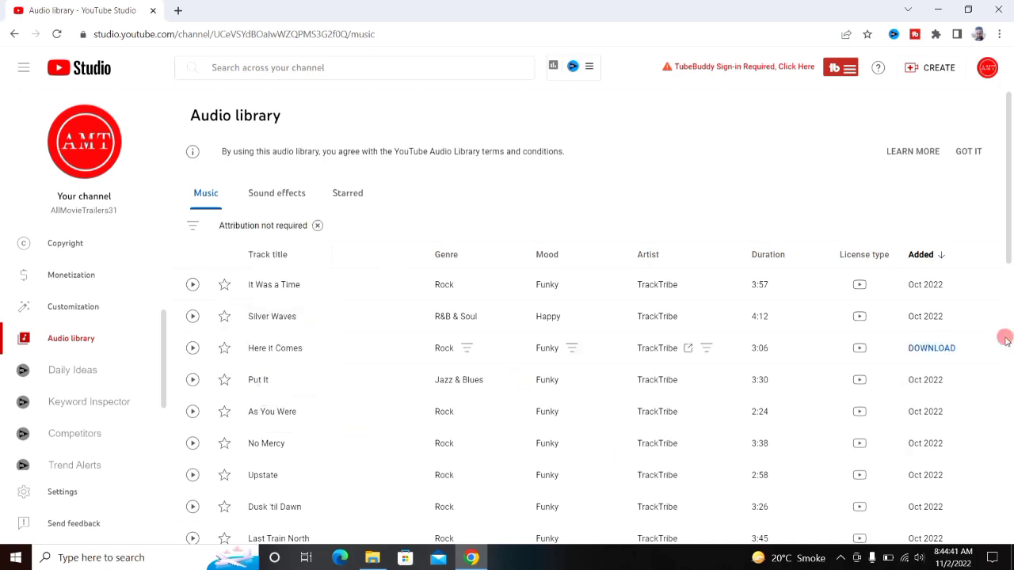
scroll(1010, 260, down, 1)
drag(1010, 259, 1010, 461)
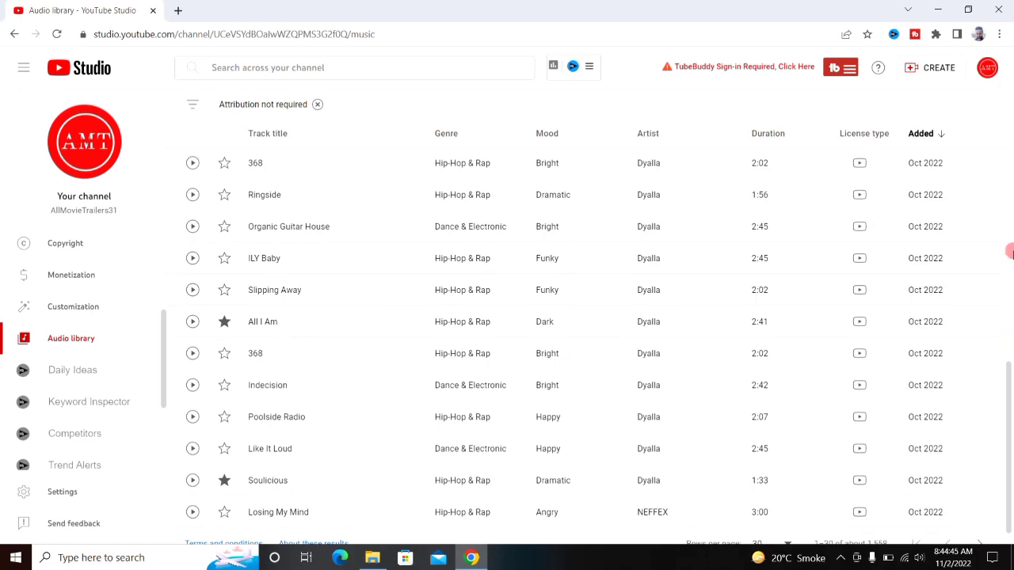
drag(1010, 445, 1006, 192)
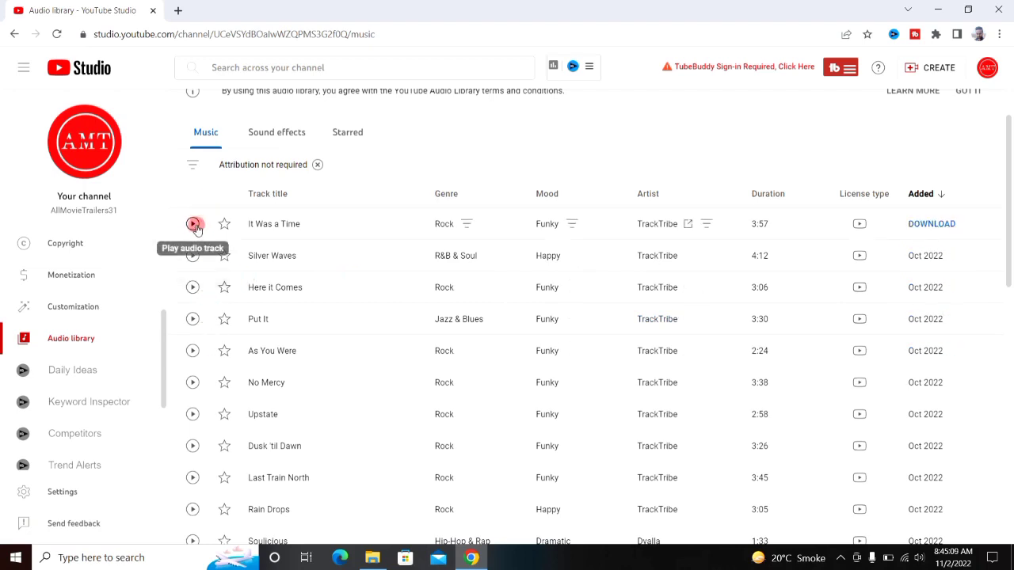
- Preview the track Here it Comes by TrackTribe, pause it, and download it
click(192, 287)
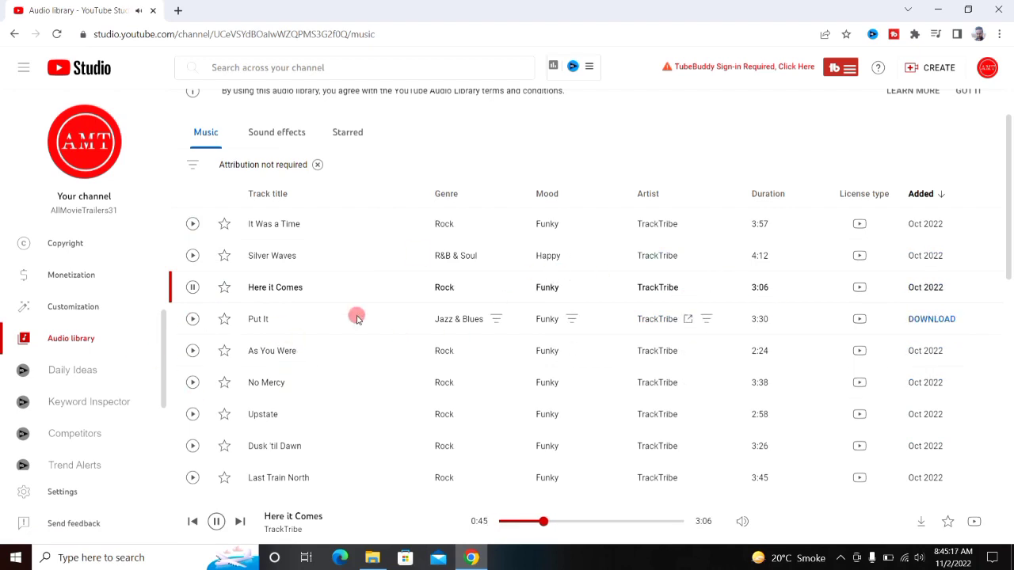
click(192, 287)
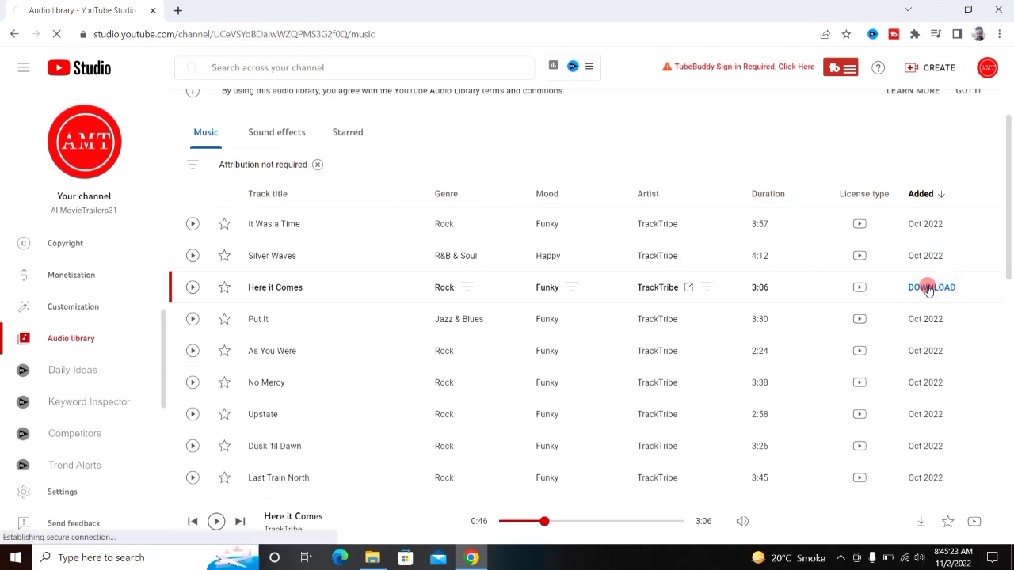
click(915, 287)
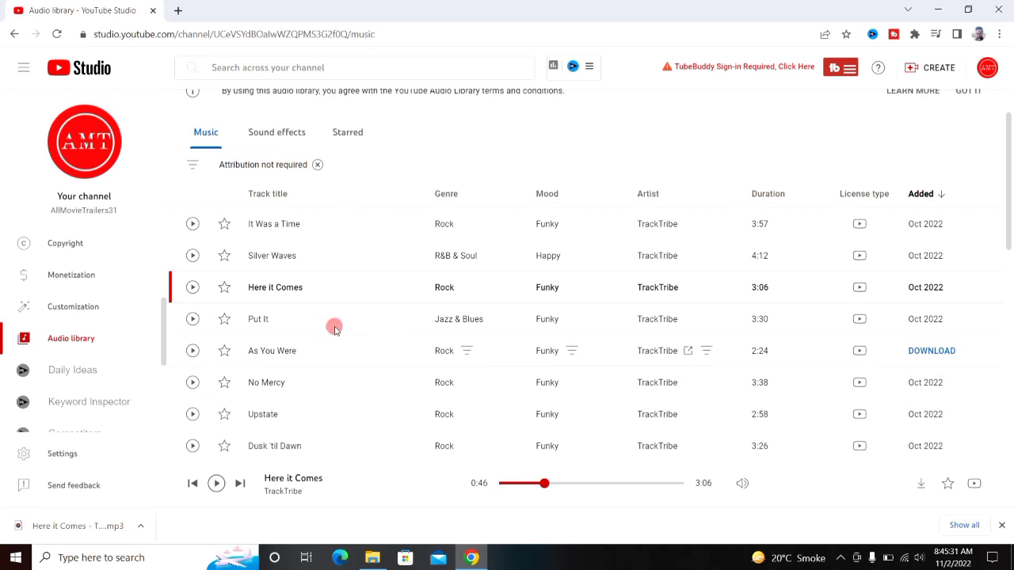
- Look through the library's sound effects and view their category filter options without applying any
click(285, 133)
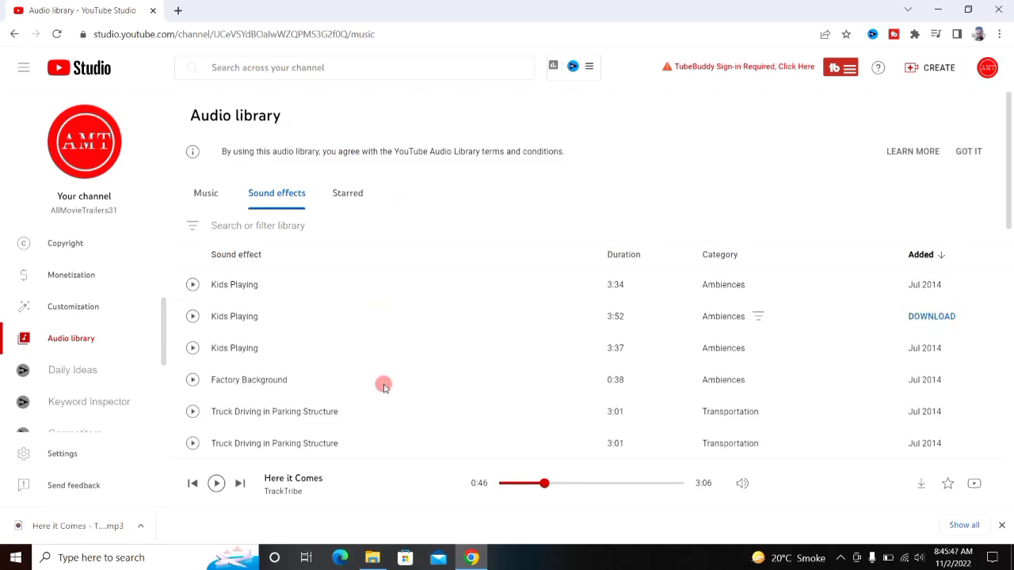
drag(1011, 145, 1006, 190)
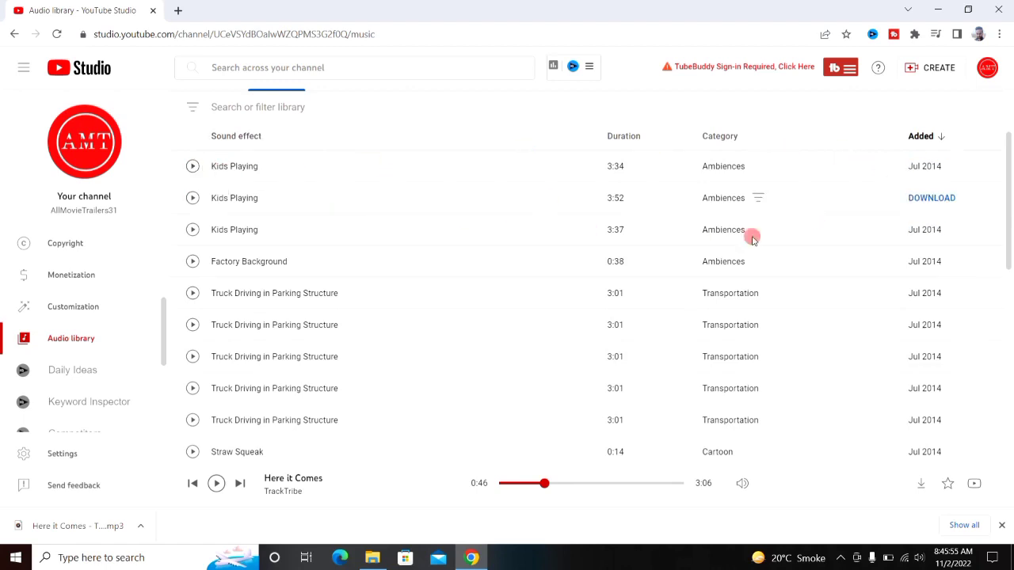
drag(1006, 233, 1010, 190)
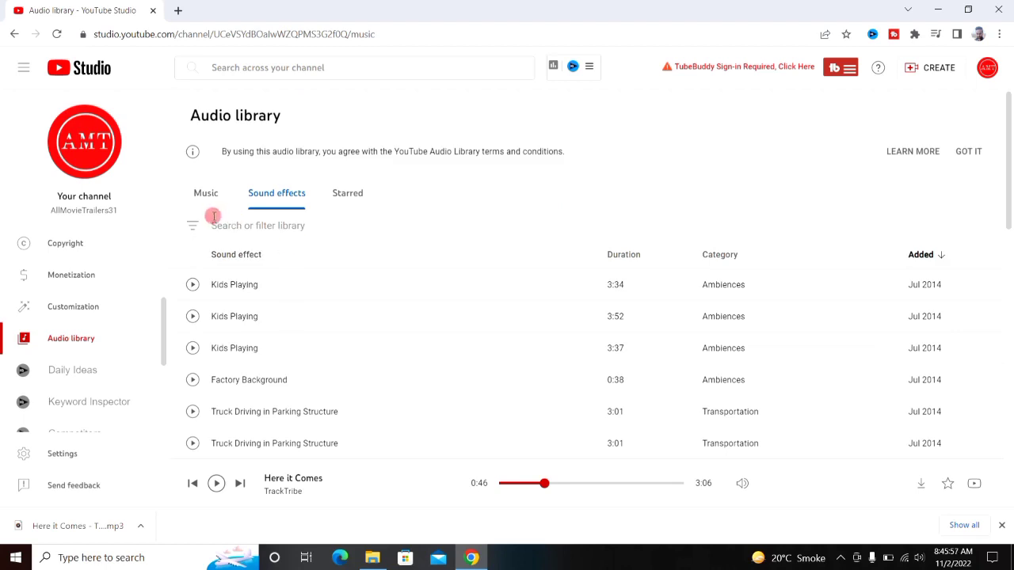
click(192, 227)
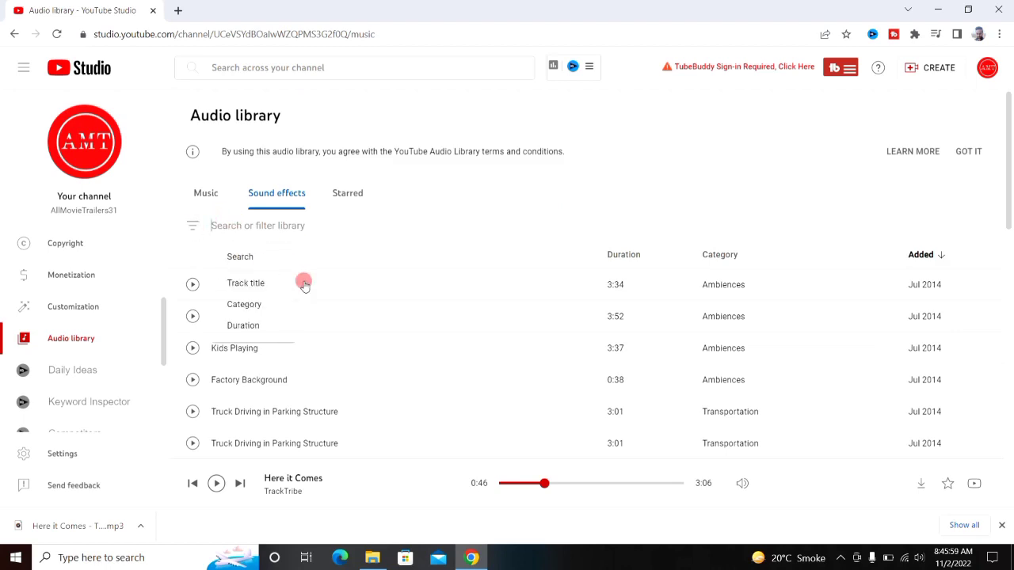
click(246, 305)
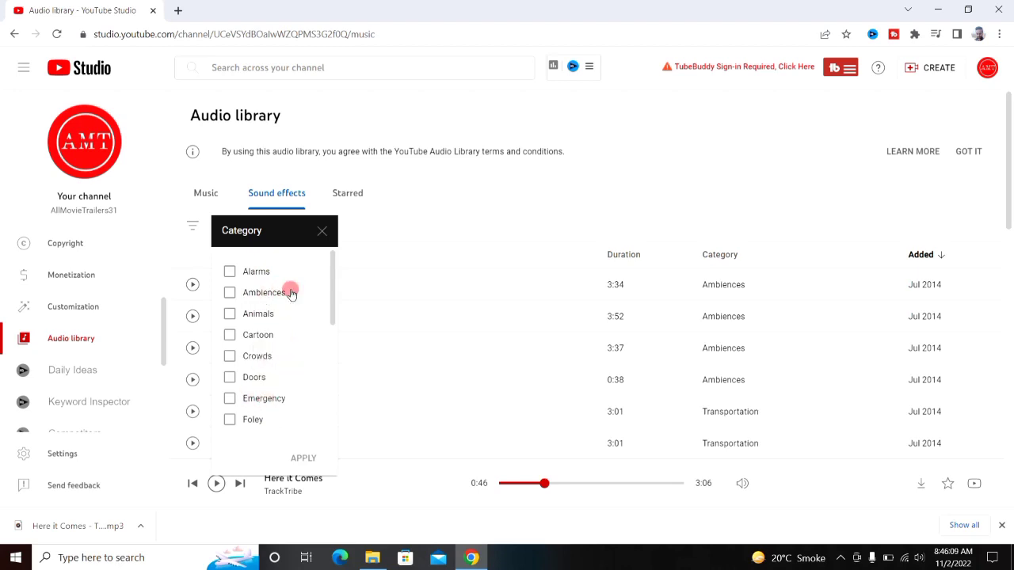
drag(333, 295, 373, 224)
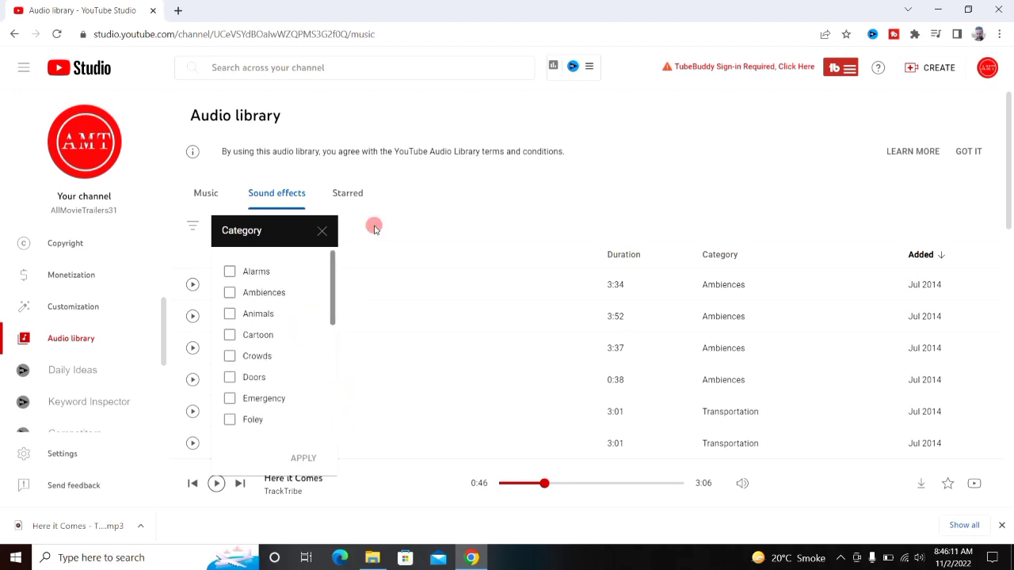
click(324, 234)
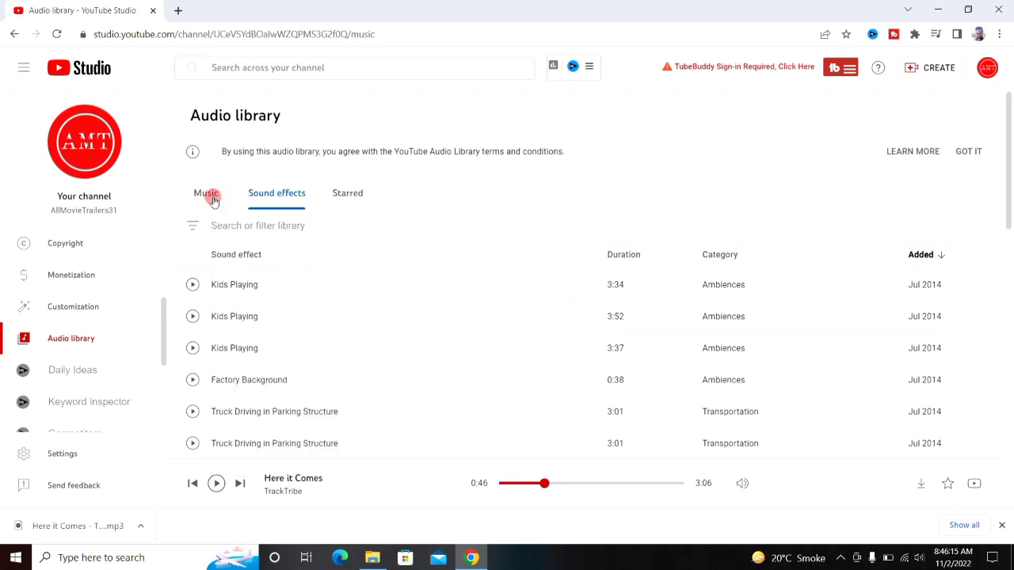
- Return to the music list, and switch to the starred tracks to look through them
click(211, 196)
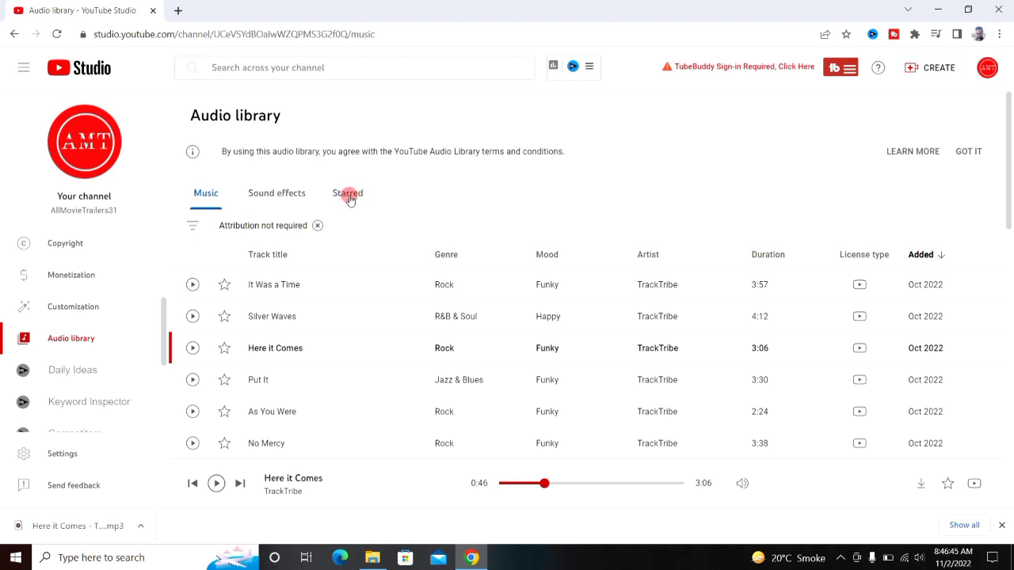
click(349, 201)
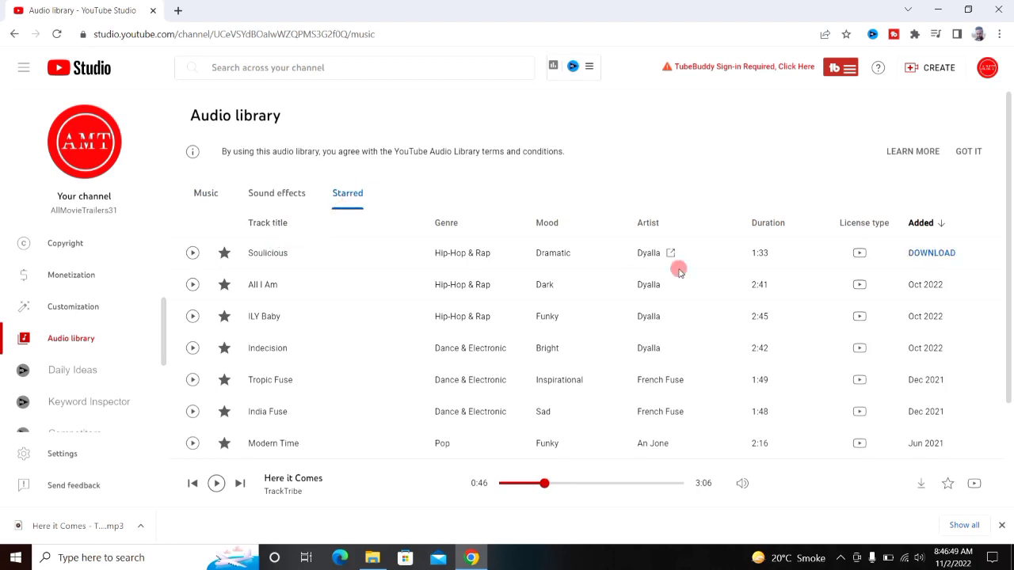
scroll(1011, 227, down, 1)
drag(1011, 227, 1010, 294)
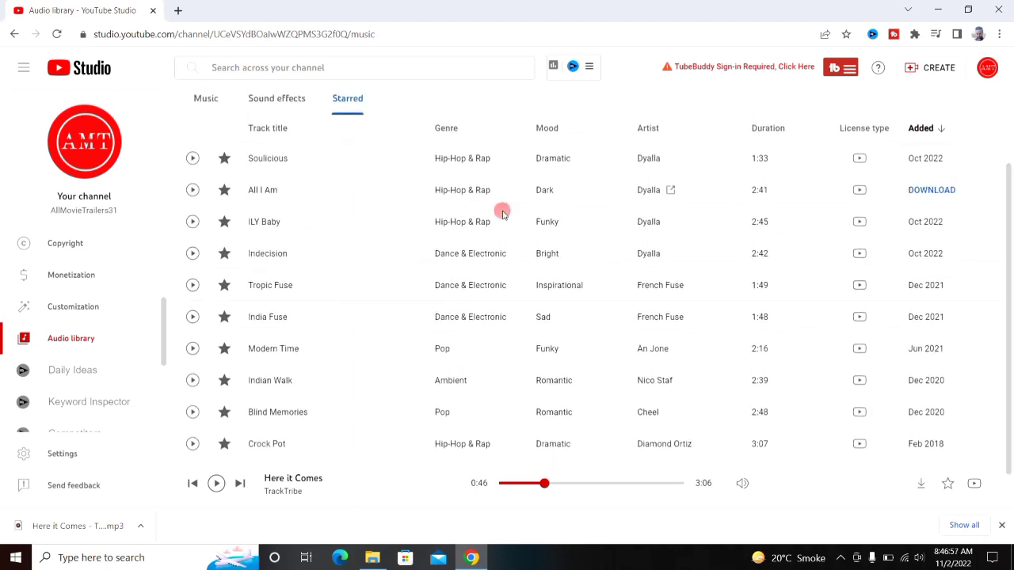
- Preview the starred tracks Soulicious, All I Am, ILY Baby, Indecision, Tropic Fuse and India Fuse in turn, pausing playback at the end
click(192, 159)
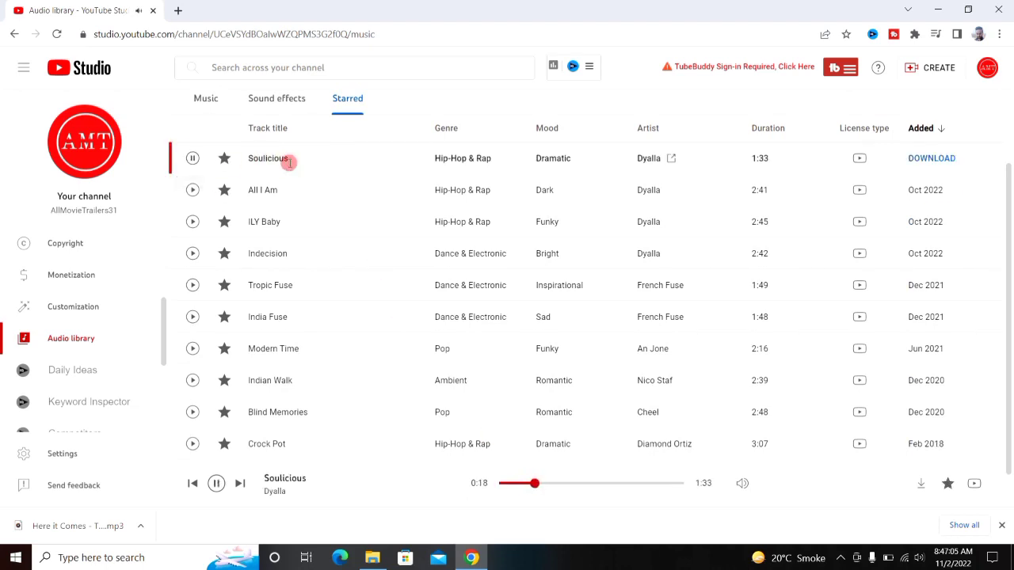
click(190, 191)
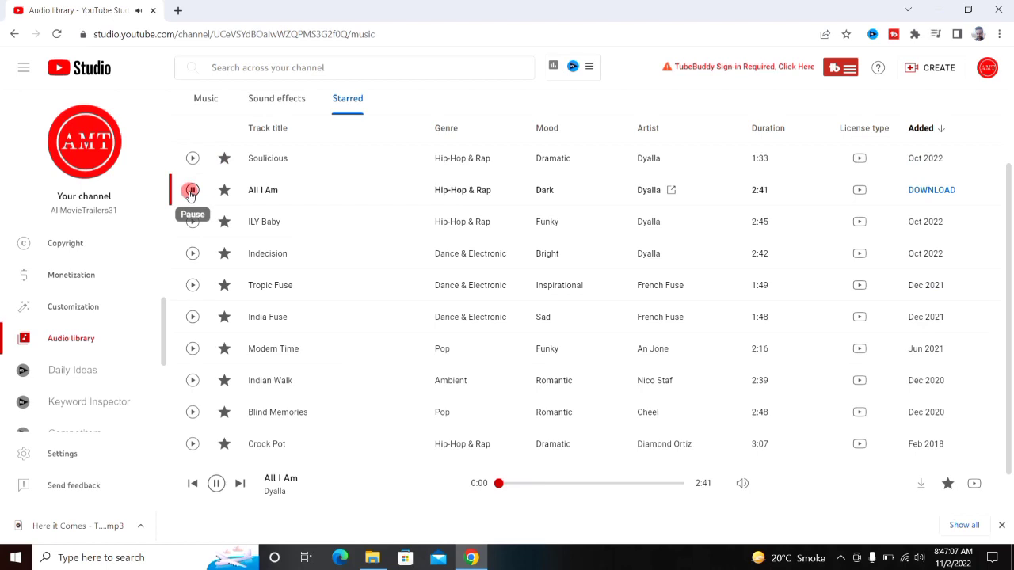
click(530, 483)
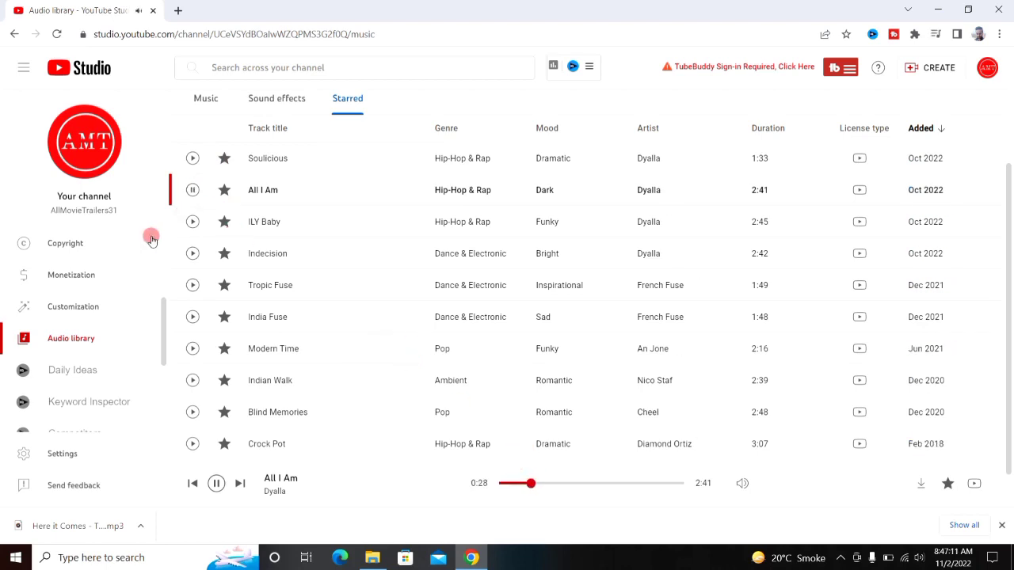
click(192, 225)
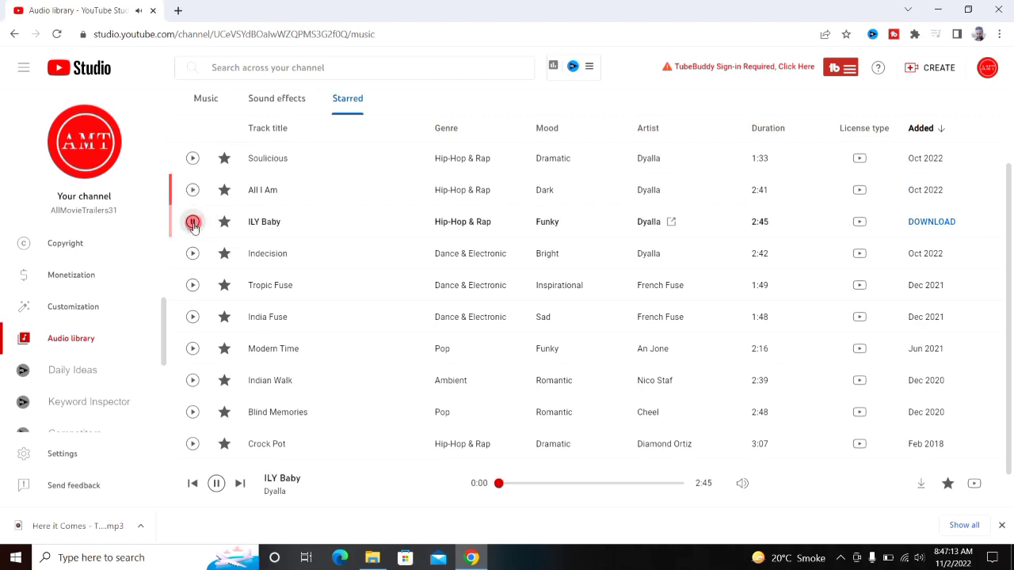
click(550, 485)
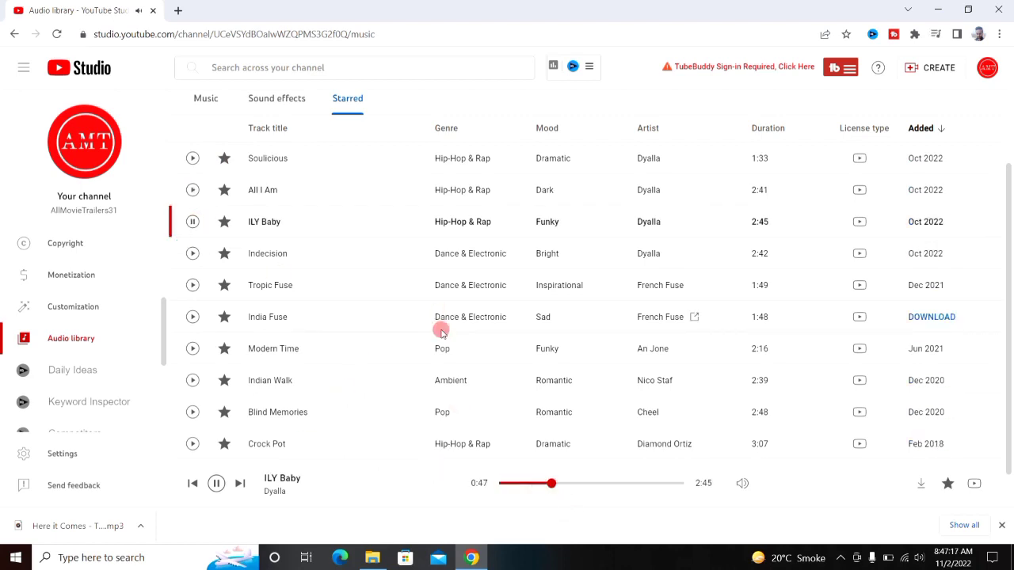
click(192, 253)
click(536, 483)
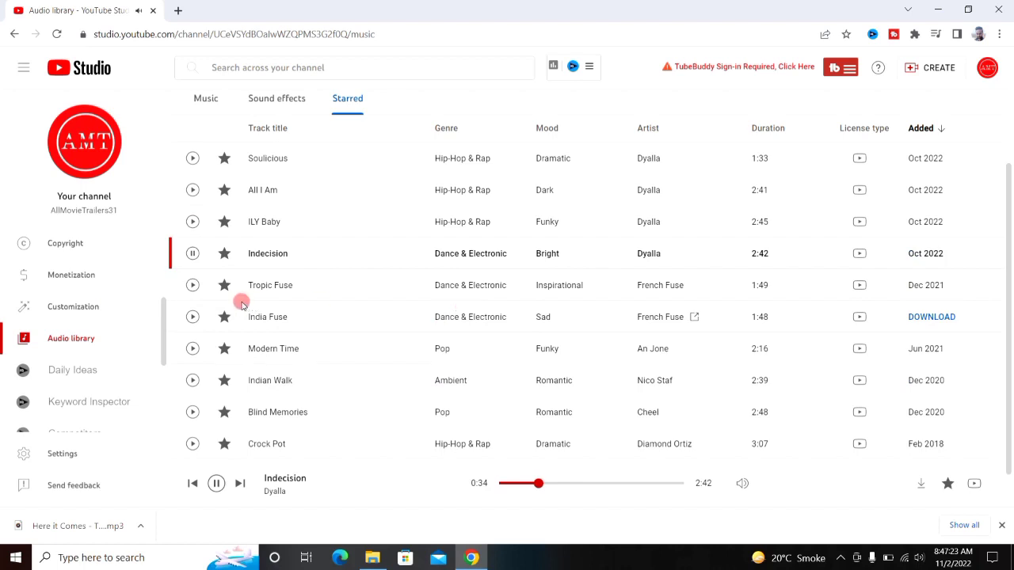
click(193, 286)
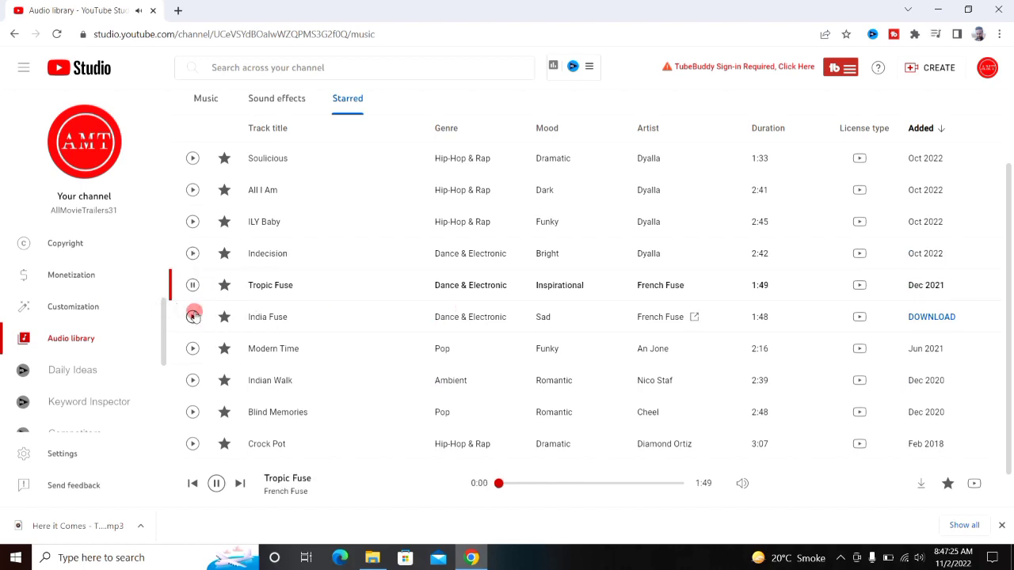
click(193, 317)
click(194, 317)
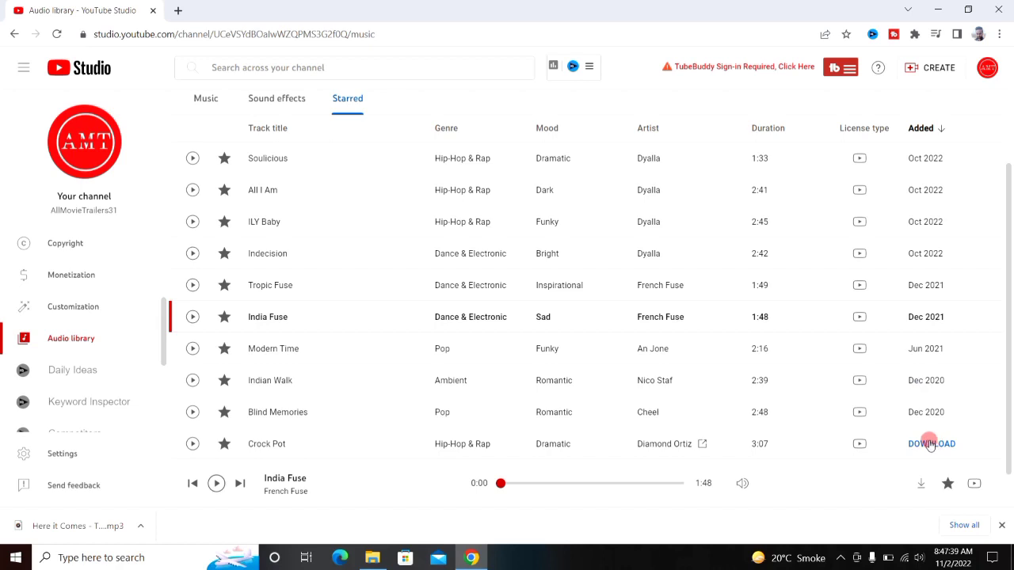
drag(1010, 277, 1010, 307)
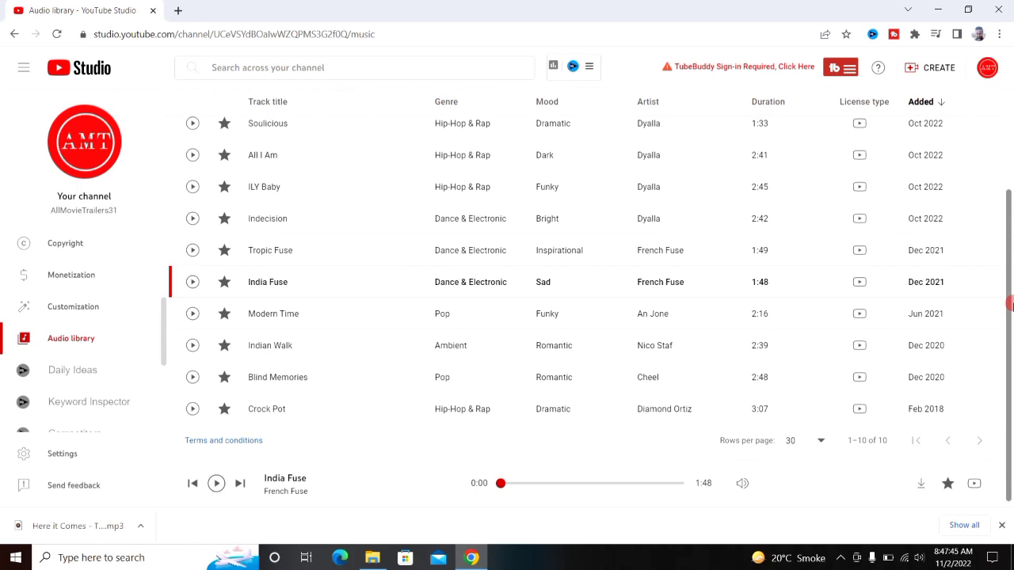
drag(1010, 304, 1008, 250)
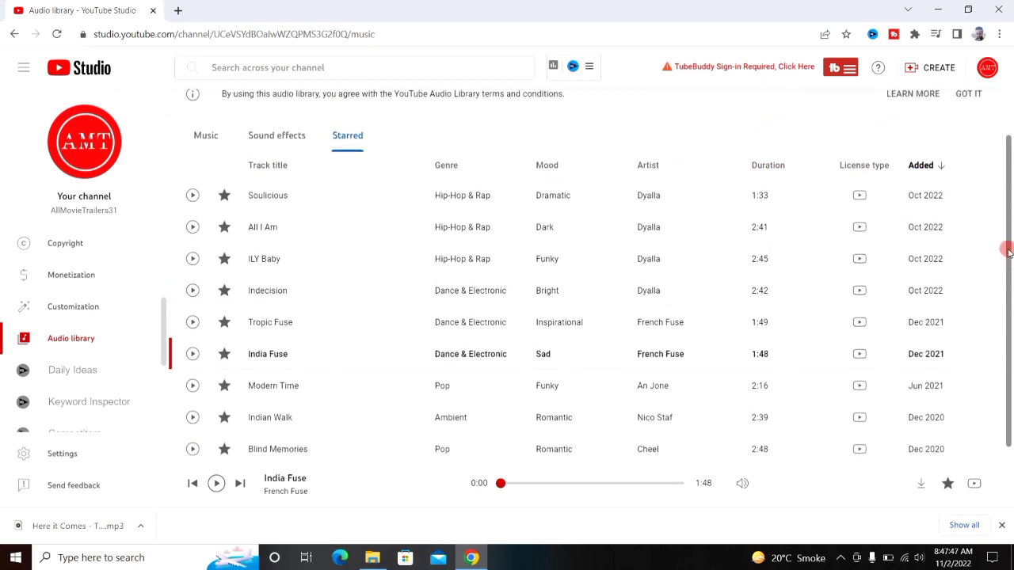